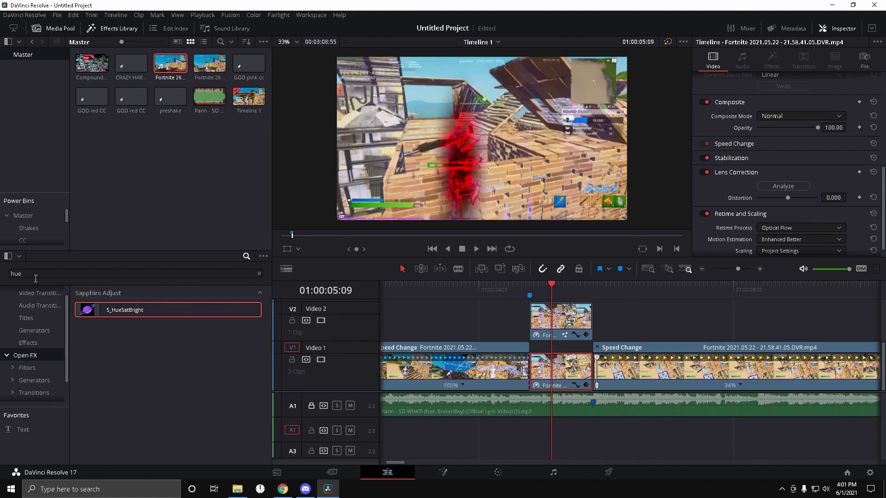
Apply S_HueSatBright to the short Video 1 clip and add Saturation and Brightness keyframes of 1.000 at the clip's start
drag(130, 309, 550, 370)
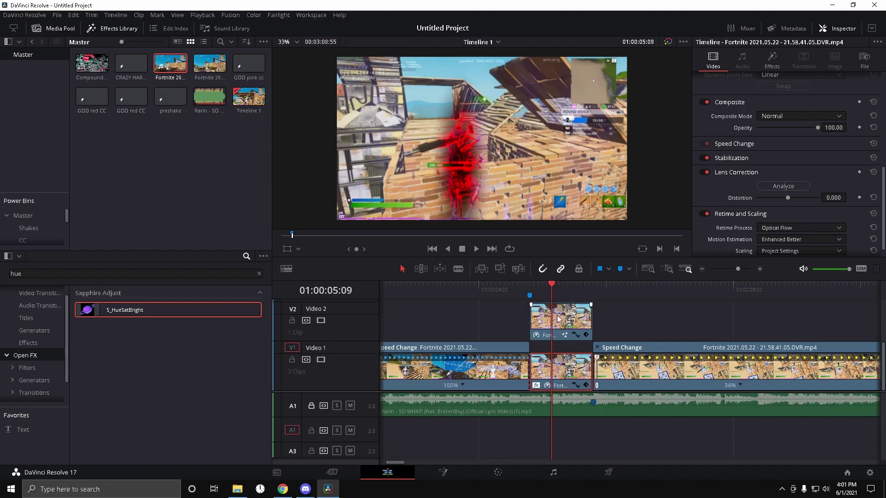
click(760, 65)
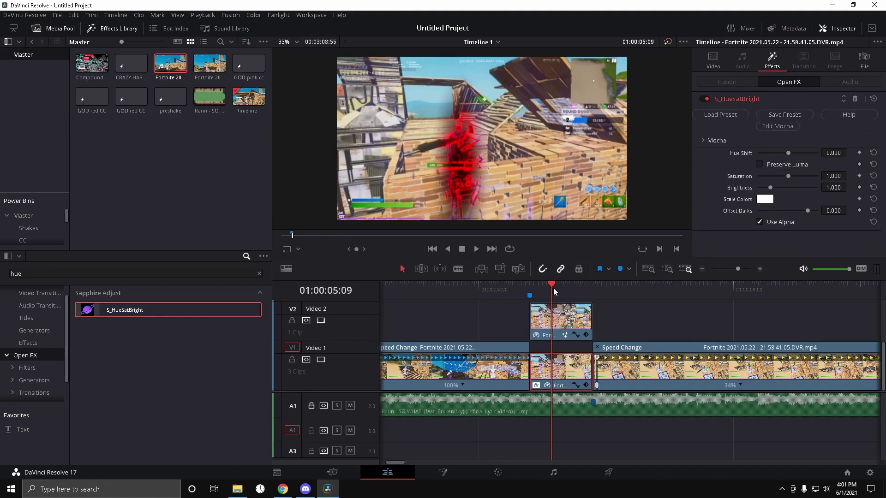
drag(553, 290, 535, 290)
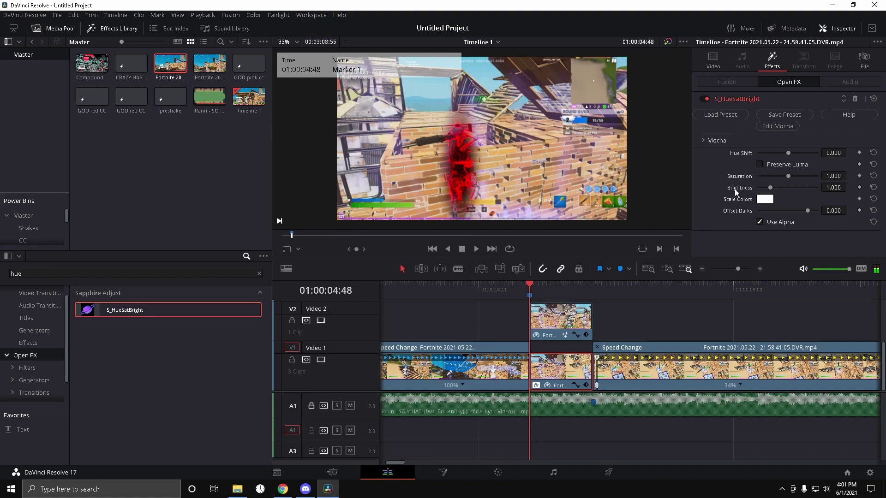
click(859, 176)
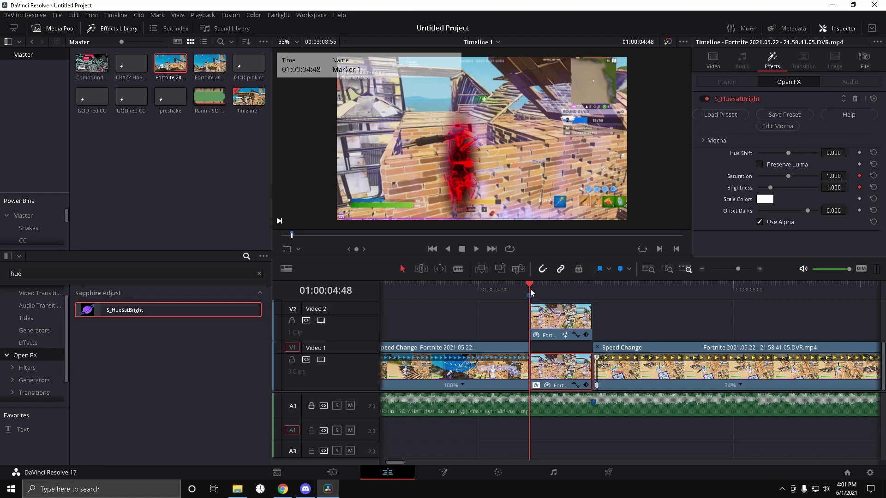
Set Saturation to 0.000 and Brightness to 0.350 at 01:00:05:00 and play back the fade to dark grayscale
key(space)
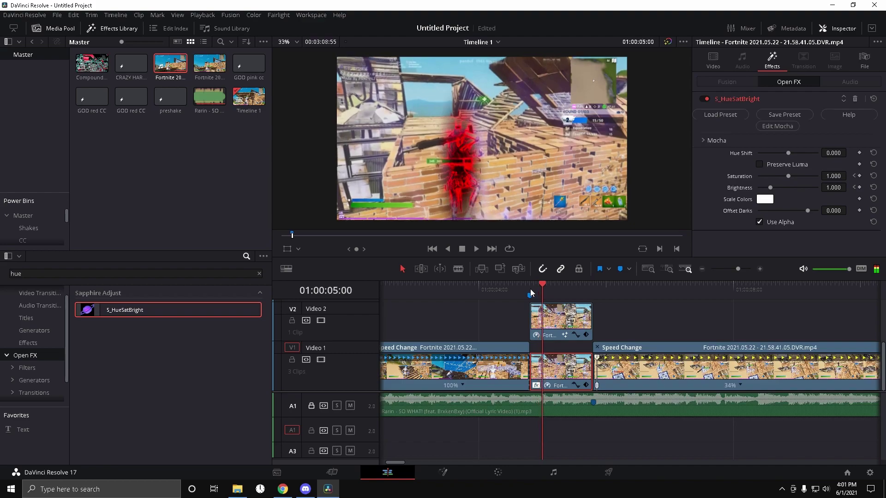
drag(787, 176, 759, 195)
drag(540, 289, 526, 287)
key(space)
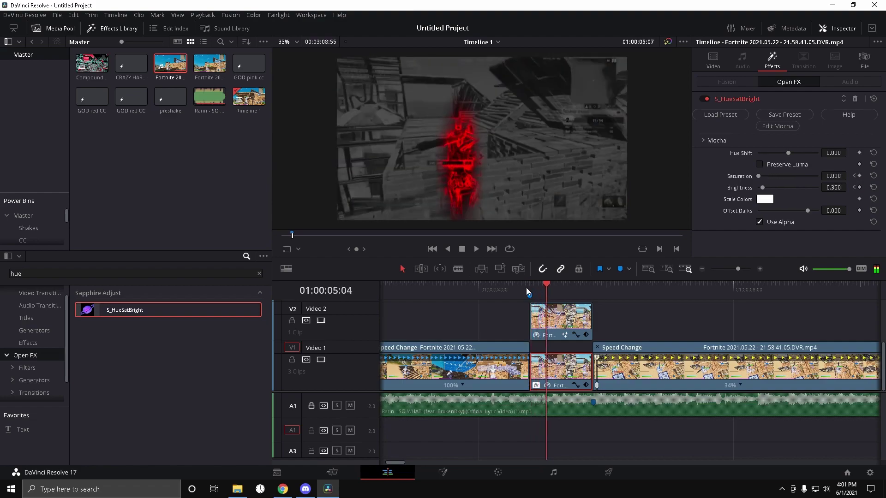
key(space)
Add a fade-in at the start of the Video 2 clip and play back the section
key(Up)
drag(739, 269, 743, 269)
drag(632, 305, 682, 312)
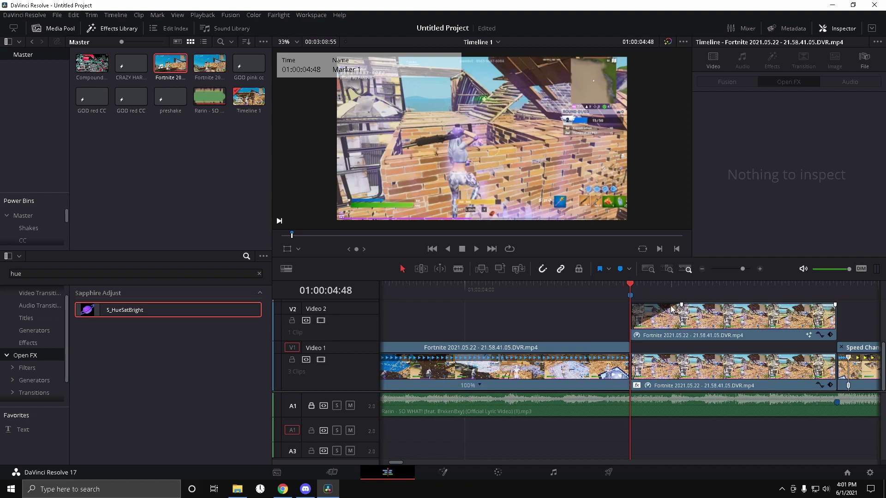
key(space)
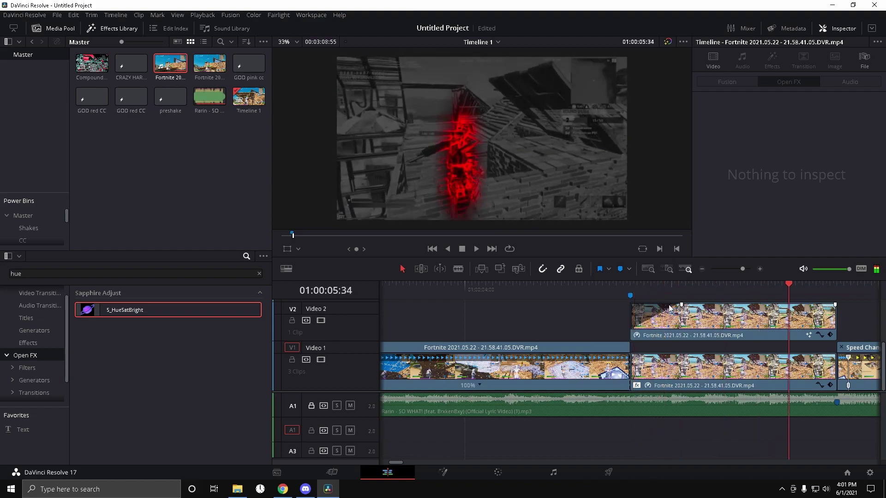
key(space)
drag(599, 289, 430, 287)
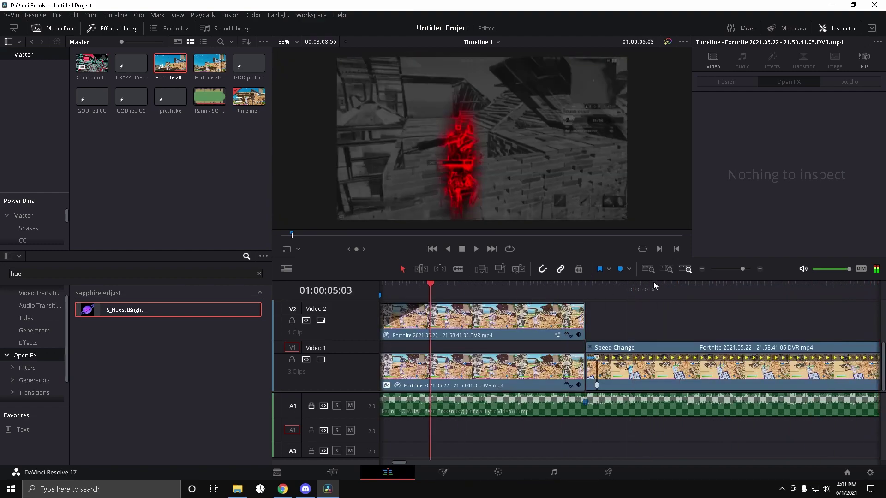
Place the preshake effect from the Shakes power bin on Video 3 above the short clip and preview it
scroll(663, 323, left, 5)
click(630, 289)
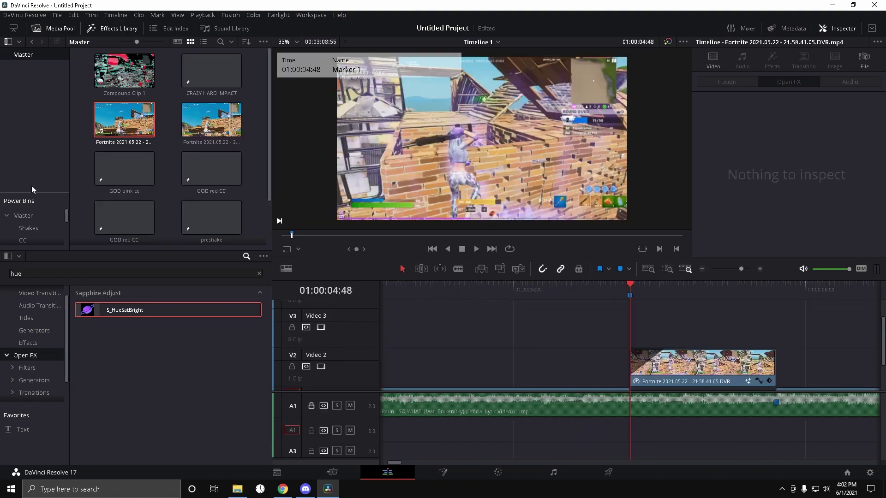
drag(31, 186, 31, 122)
click(28, 157)
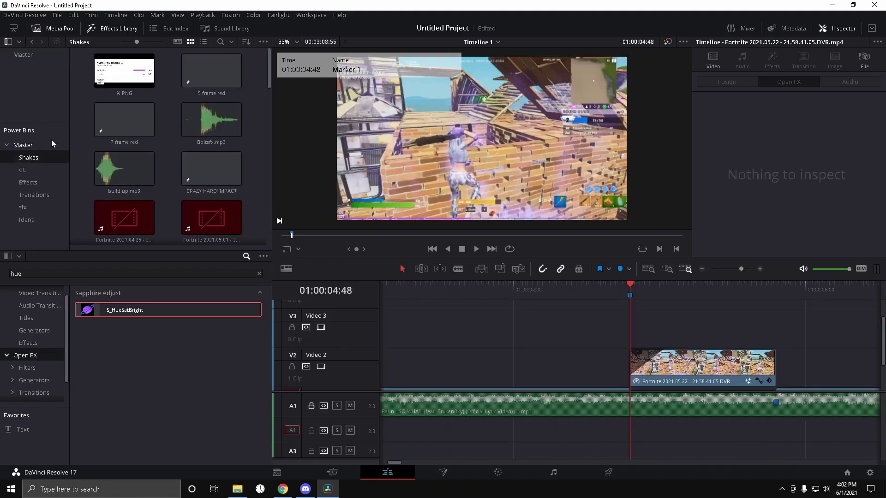
scroll(186, 119, down, 6)
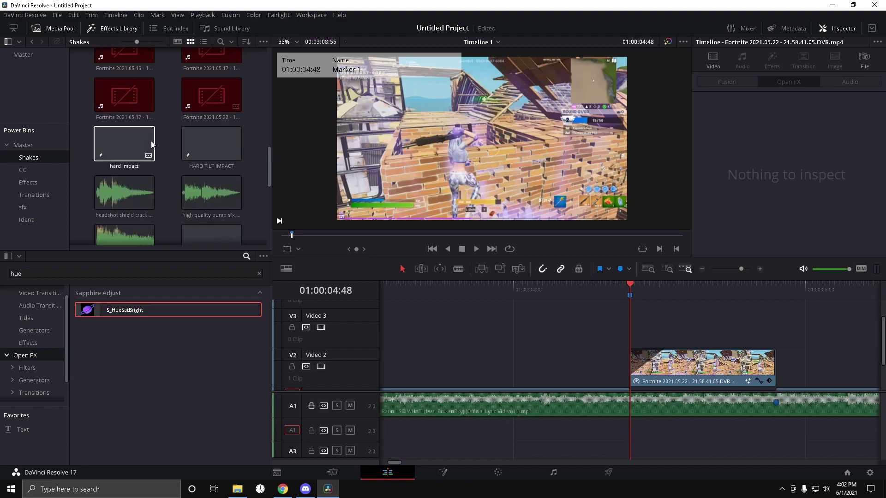
scroll(180, 150, down, 1)
drag(210, 212, 640, 342)
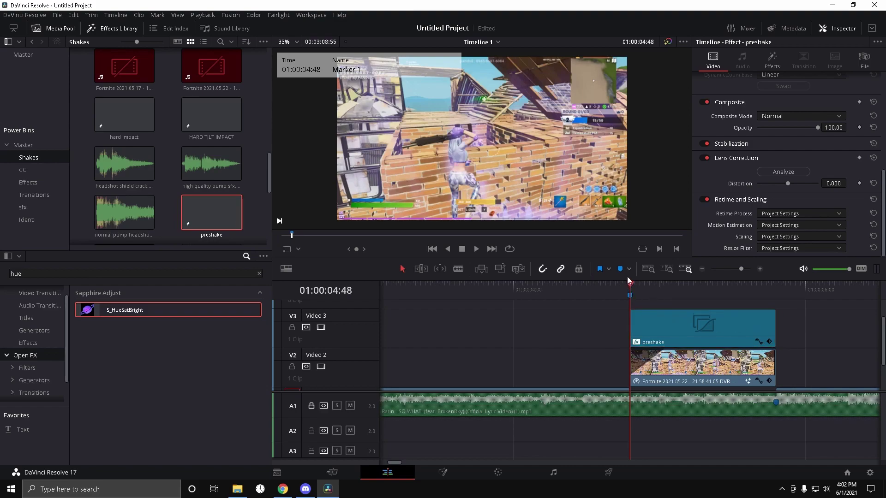
key(space)
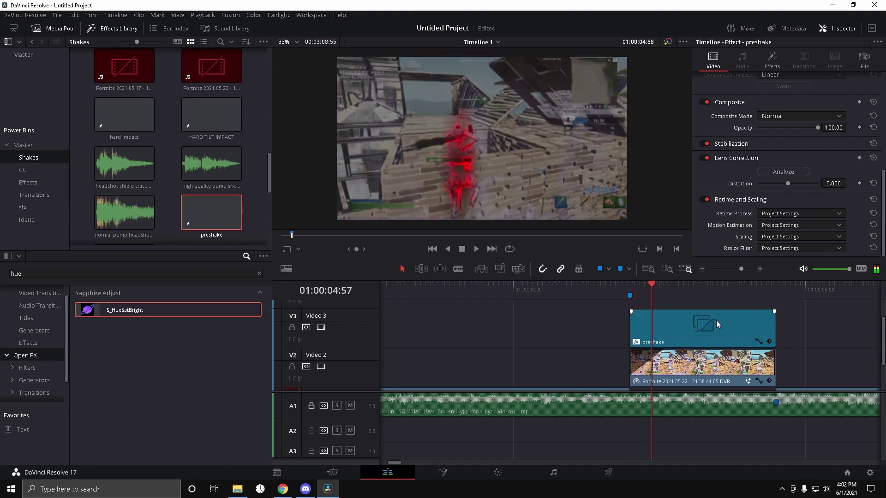
drag(788, 300, 630, 296)
Search the effects for flicker and apply S_Flicker to the preshake clip on Video 3
click(688, 325)
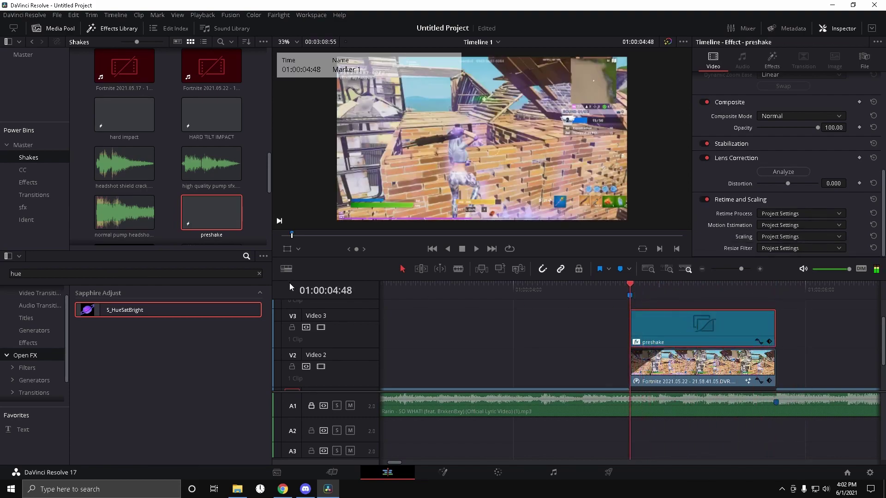
click(259, 273)
text(flic)
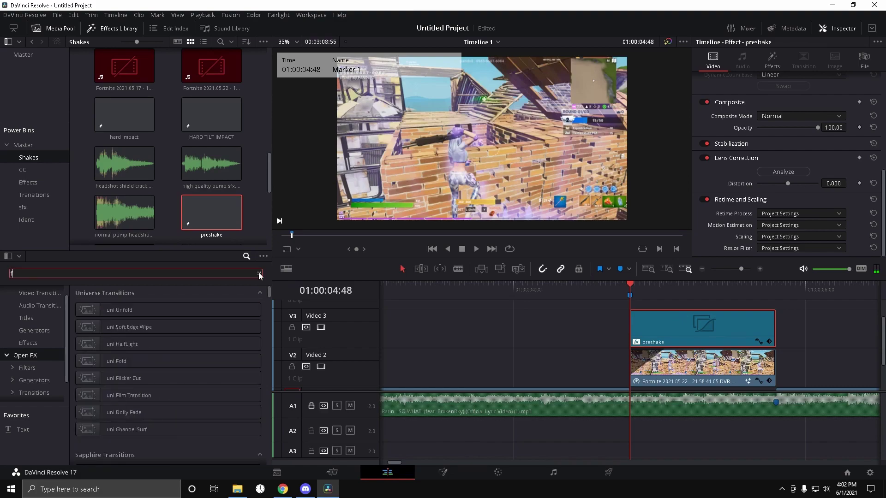
scroll(139, 372, down, 1)
drag(139, 411, 704, 330)
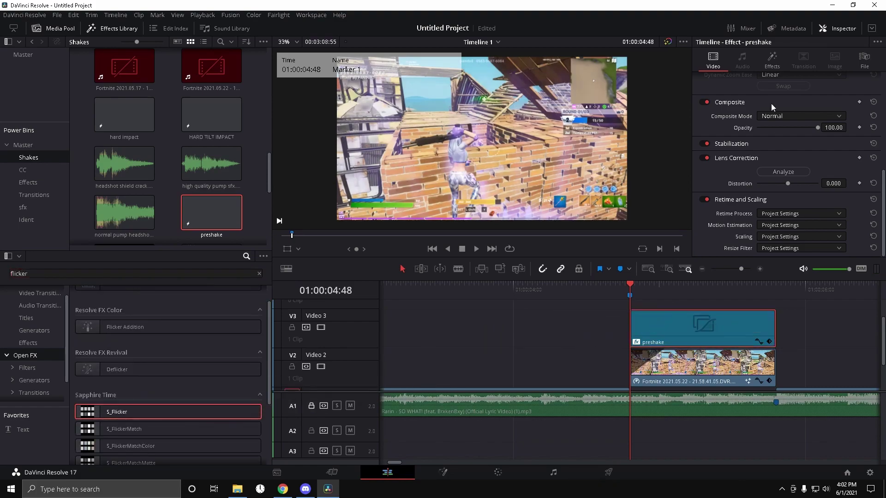
Keyframe the S_Flicker Amplitude at 0.000 at the start of the preshake clip
click(772, 63)
scroll(738, 212, down, 5)
click(731, 251)
scroll(830, 140, down, 1)
drag(771, 112, 759, 112)
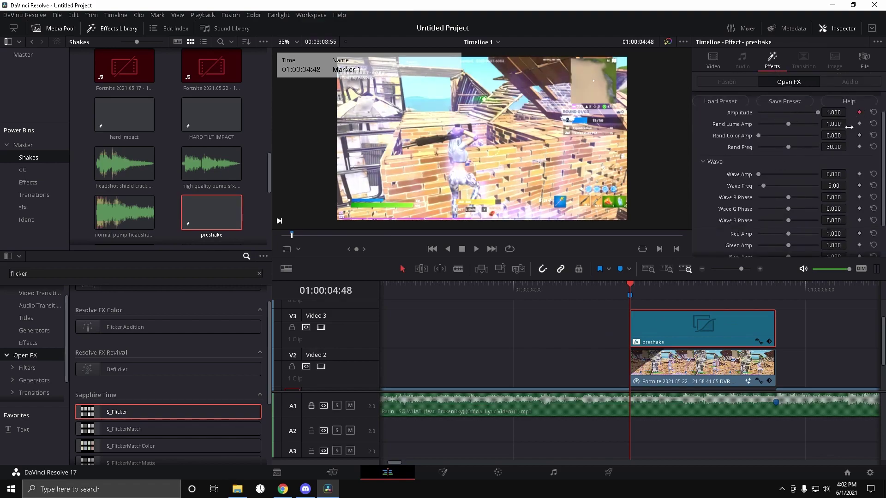
Keyframe the flicker Amplitude at 1.000 at the preshake clip's end, set Rand Luma Amp to 1.209, and play back the result
click(735, 286)
click(776, 285)
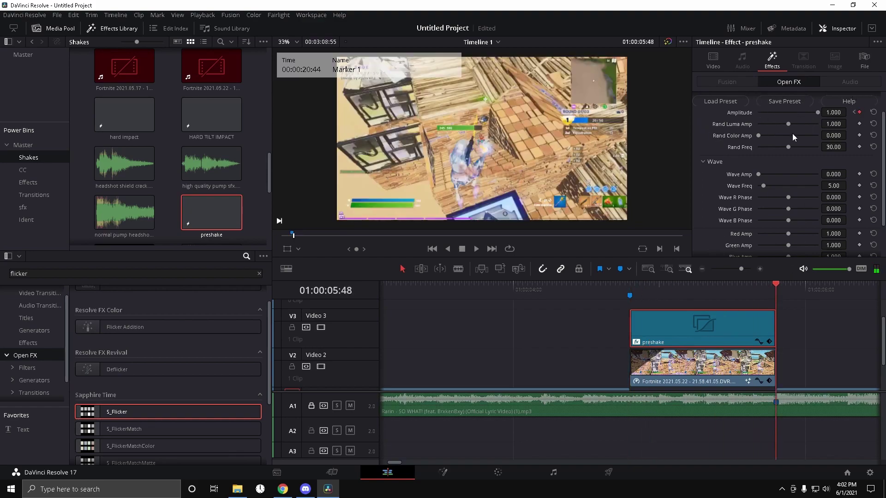
drag(789, 124, 794, 124)
drag(683, 289, 622, 289)
key(space)
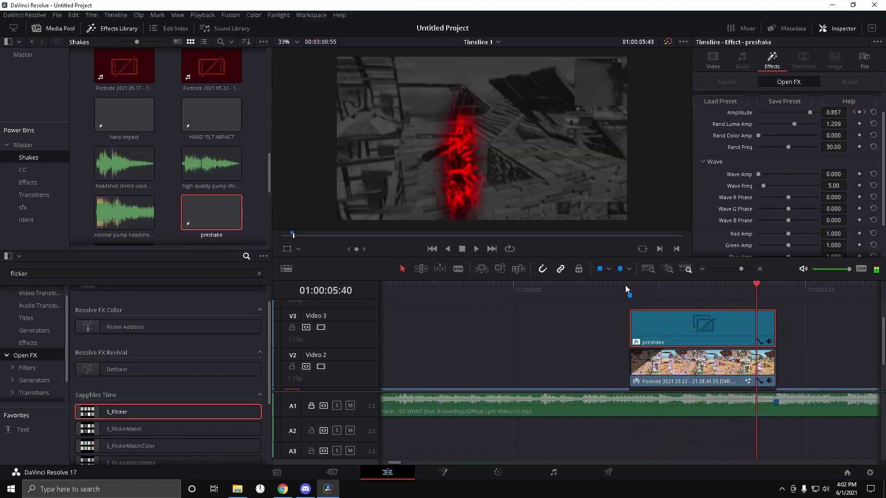
drag(699, 292, 631, 294)
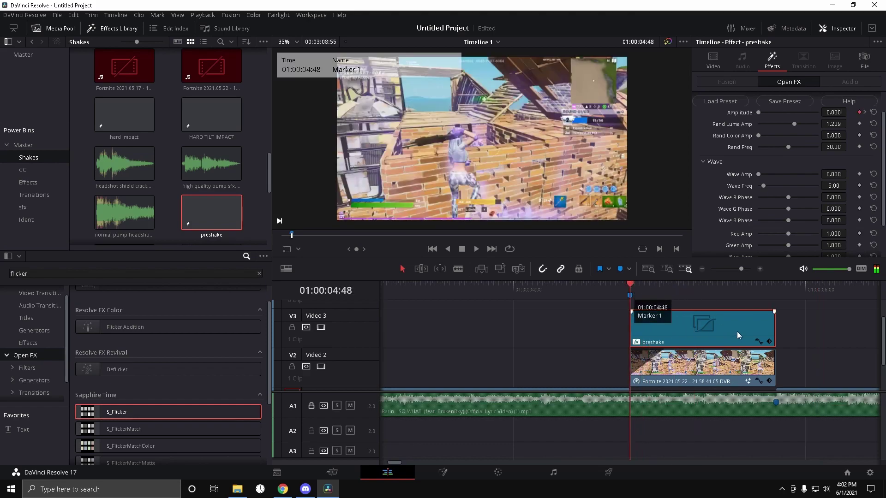
Review the S_HueSatBright animation on the short Video 1 clip by playing it from the clip's start
scroll(736, 328, down, 2)
scroll(737, 329, up, 2)
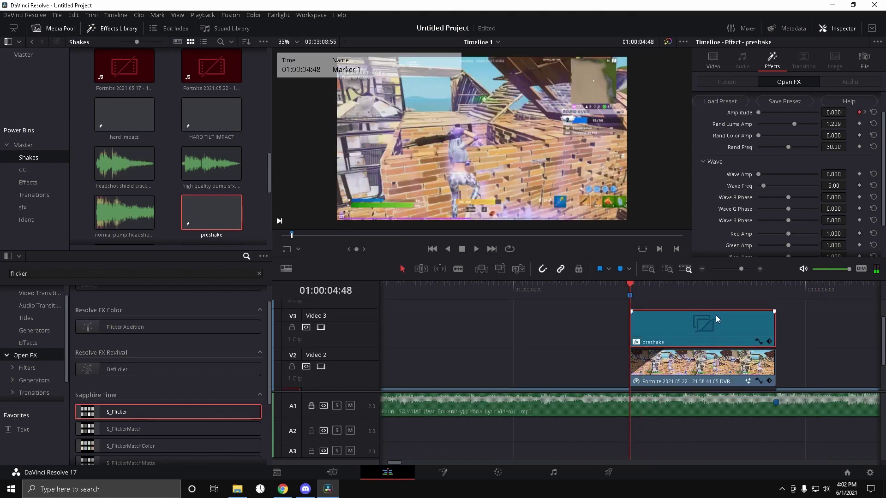
scroll(570, 369, down, 2)
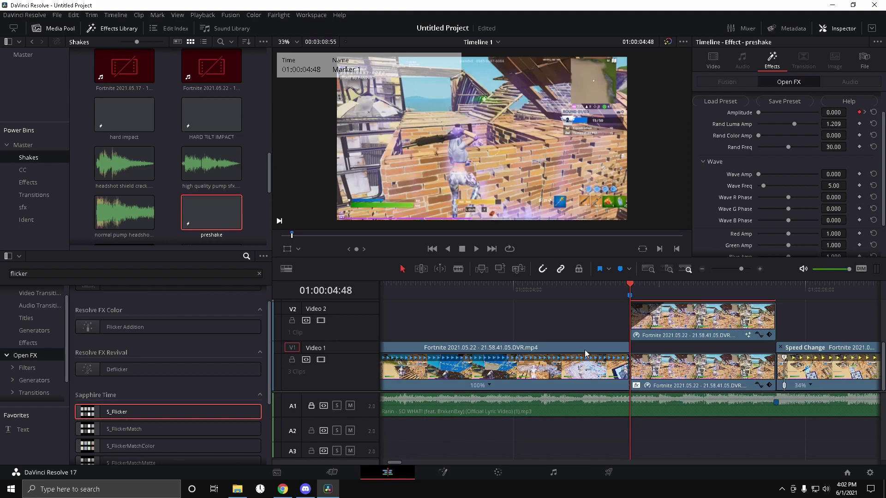
click(658, 381)
key(space)
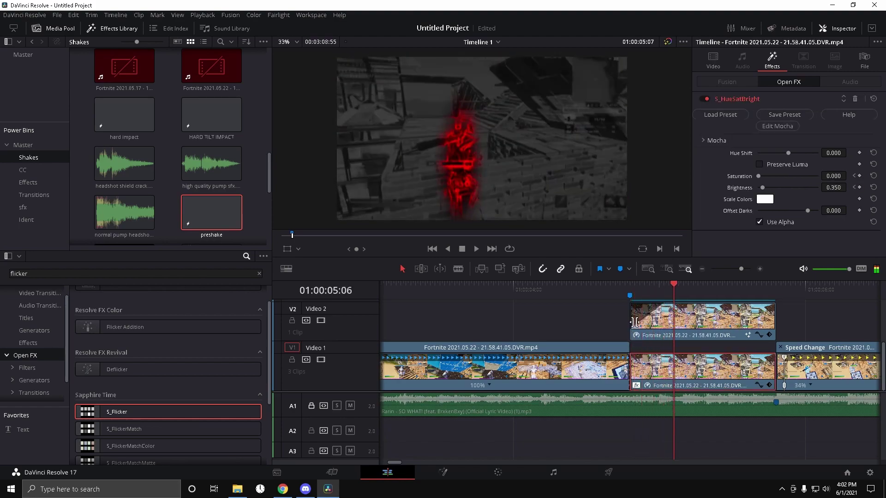
Add high quality pump sfx.mov to the second audio track around the cut at 01:00:05:48 and play back its timing
drag(787, 294, 783, 292)
drag(399, 463, 400, 463)
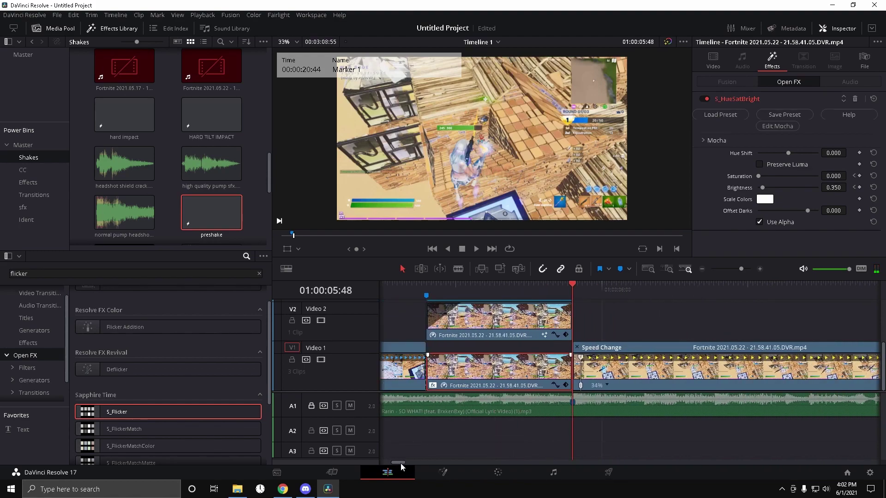
click(285, 490)
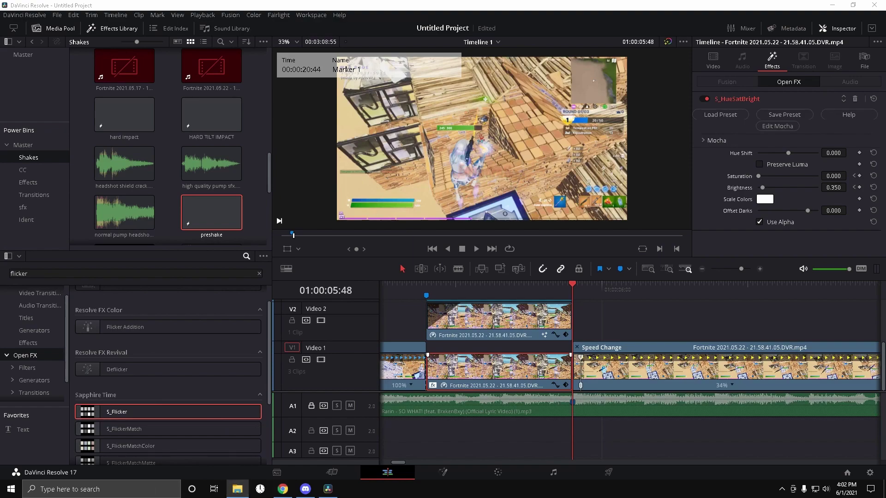
drag(507, 415, 587, 437)
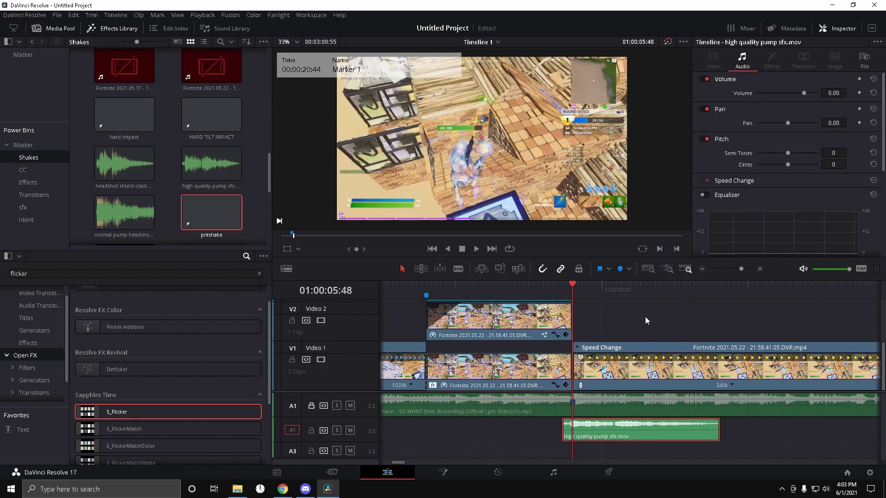
drag(569, 285, 559, 309)
key(space)
key(space)
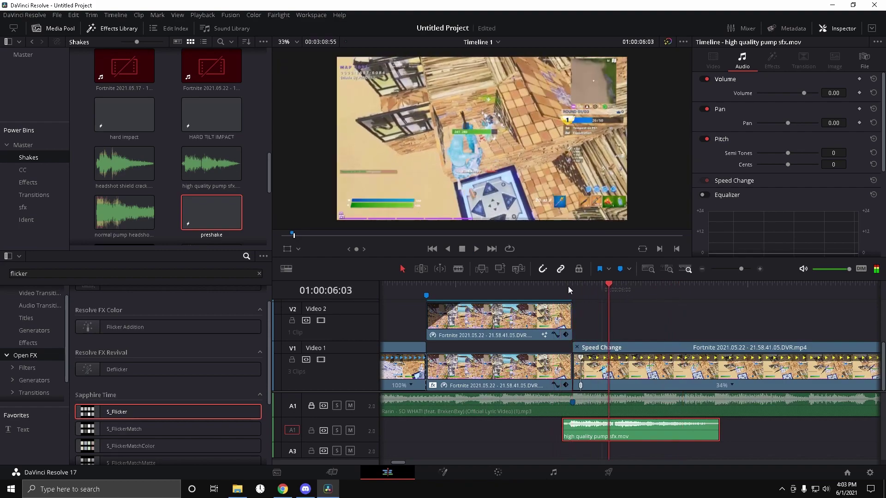
drag(639, 291, 576, 302)
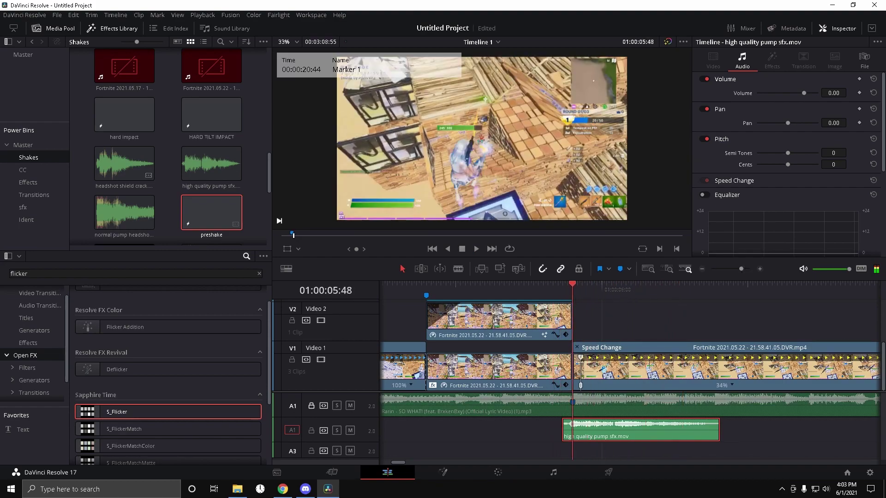
Add Sound (7).mp3 to Audio 3, shift it earlier so it swells around the cut, and set its volume to -4
drag(110, 265, 503, 457)
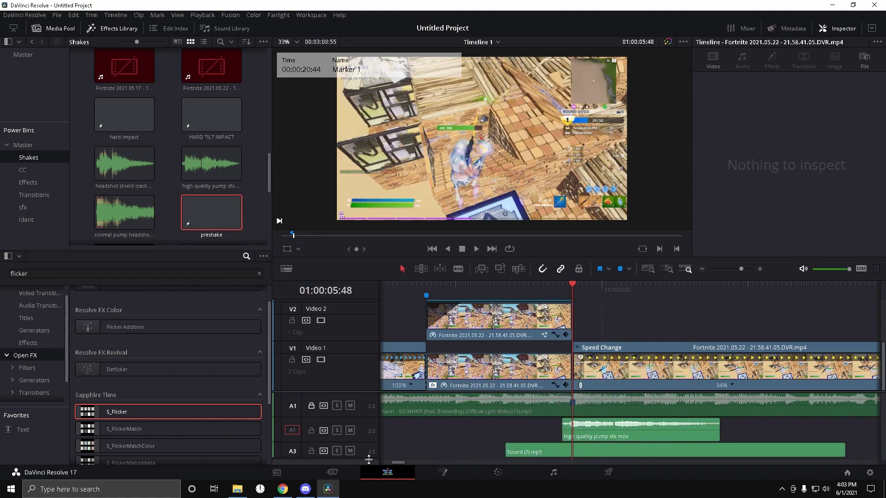
scroll(458, 452, down, 1)
drag(588, 448, 550, 448)
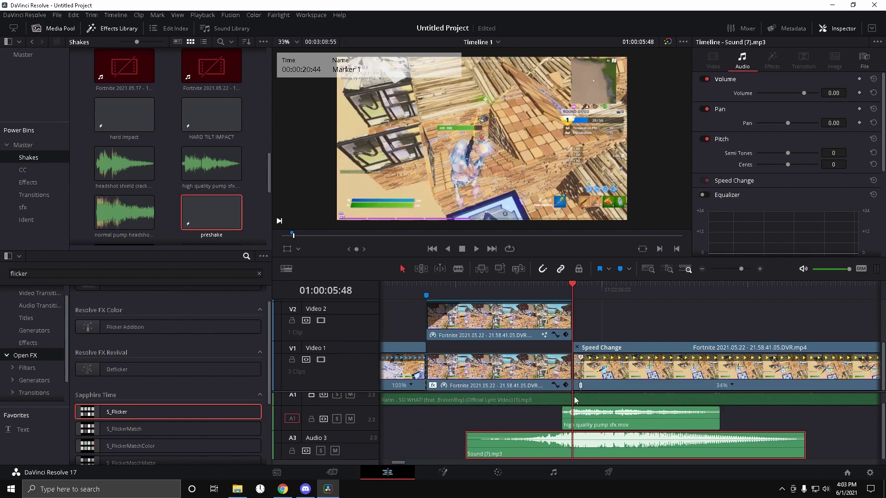
click(838, 94)
text(-4)
key(Return)
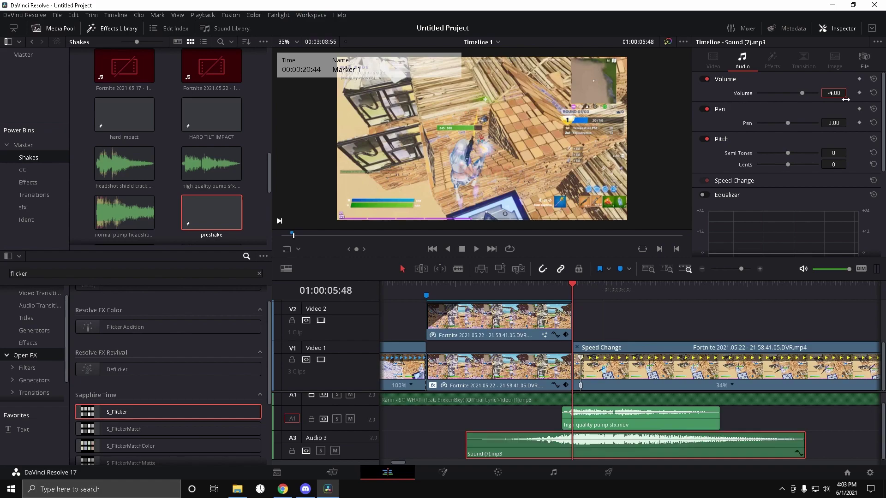
Add build up.mp3 to audio track A4, starting just before the short effect clip
drag(0, 222, 428, 453)
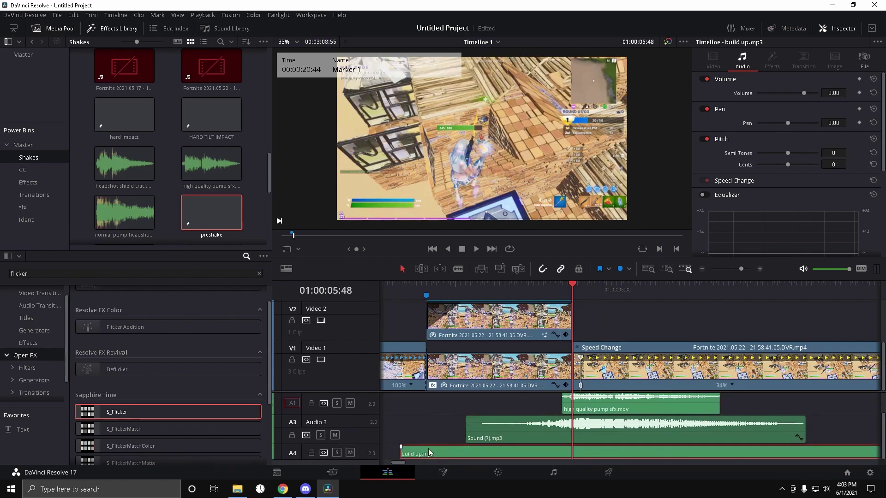
scroll(438, 419, down, 1)
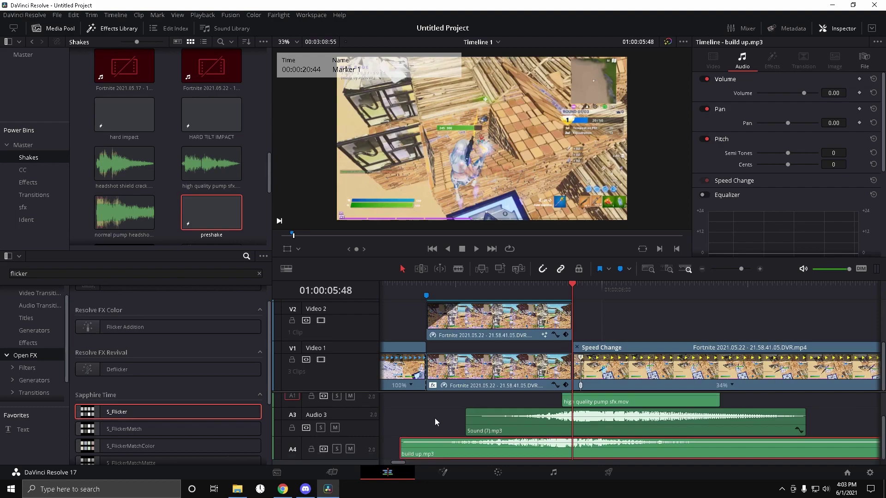
drag(368, 462, 372, 467)
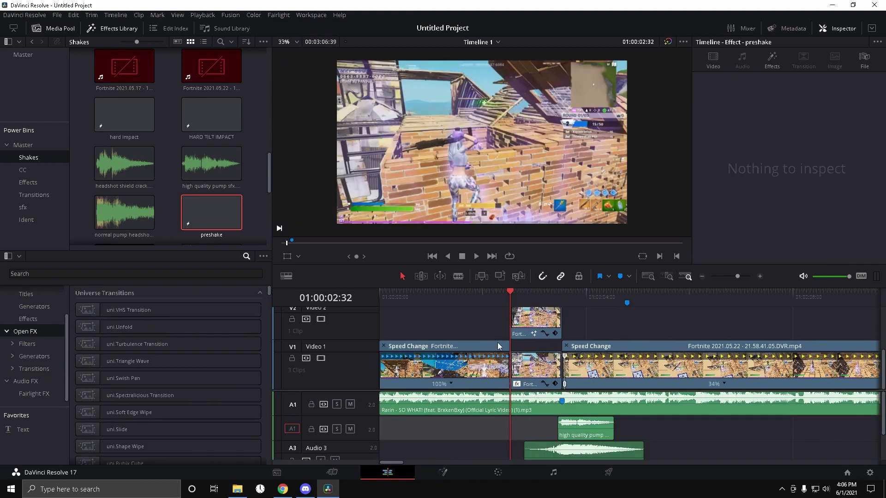
Split the song on A1 at 01:00:02:32 and 01:00:03:32, isolating the section under the short effect clip
click(526, 405)
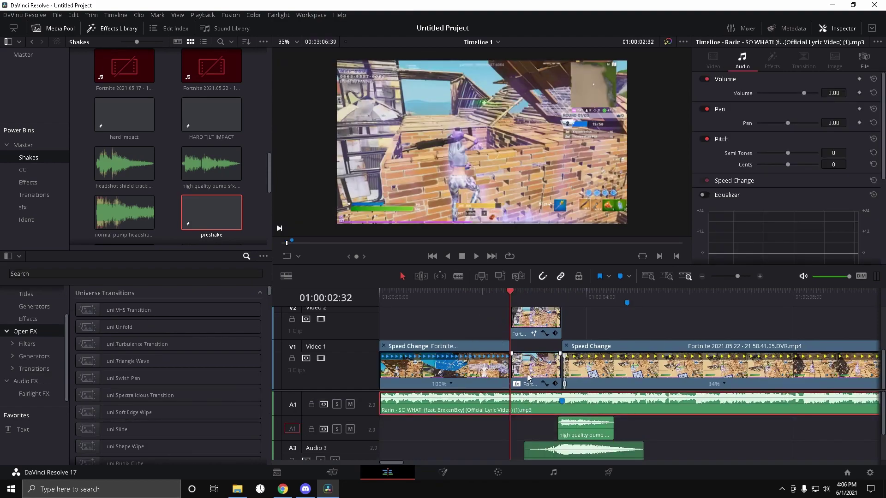
key(ctrl+b)
drag(512, 300, 562, 301)
mouse_move(739, 277)
mouse_down()
mouse_move(745, 277)
mouse_move(737, 282)
mouse_up()
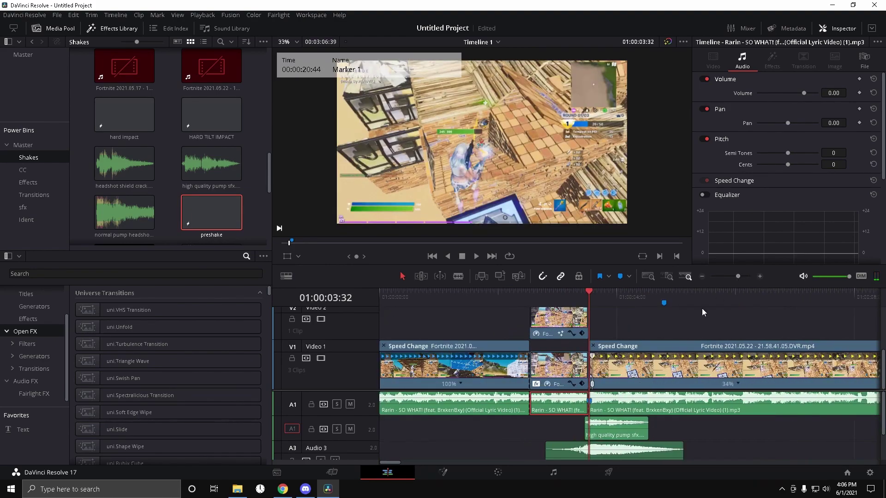
Find the Fairlight Reverb effect, apply it to the isolated song section, and look through its parameters
click(541, 432)
click(549, 411)
click(559, 300)
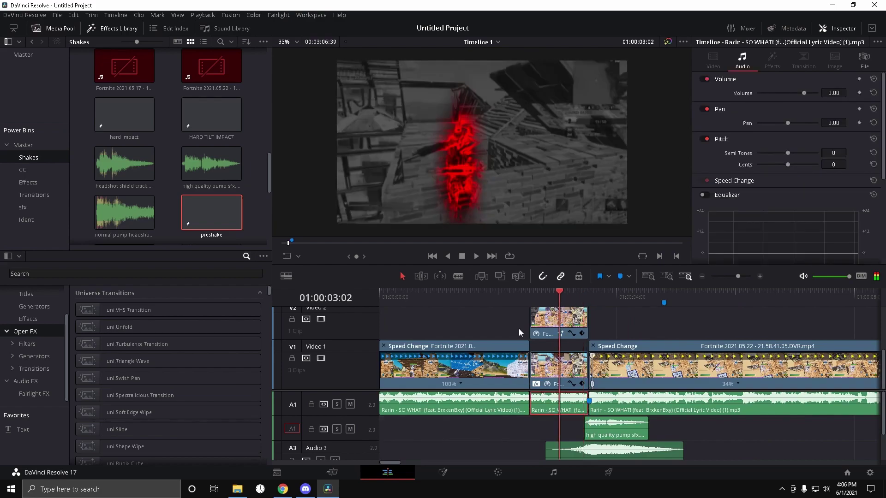
click(184, 273)
text(reverb)
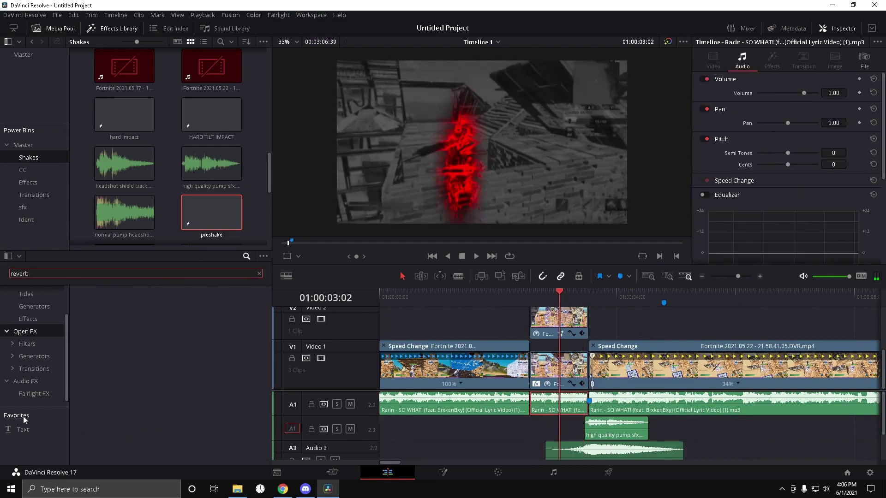
click(34, 381)
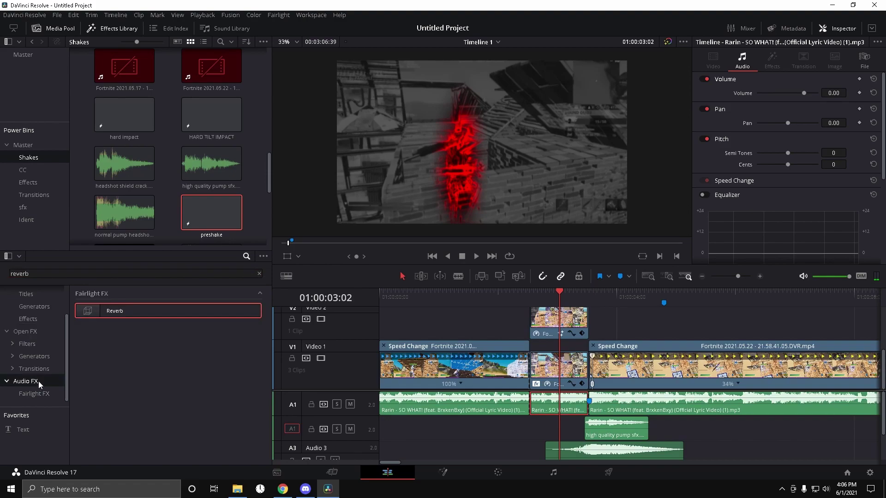
drag(113, 312, 555, 406)
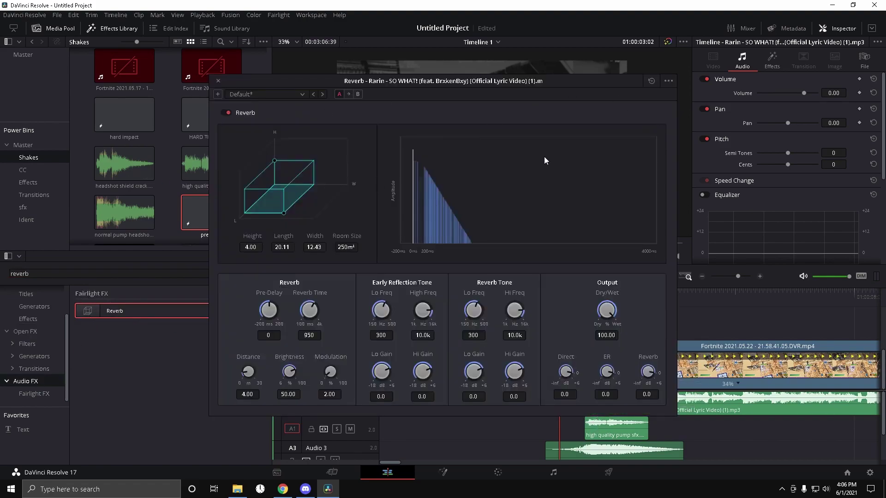
click(218, 81)
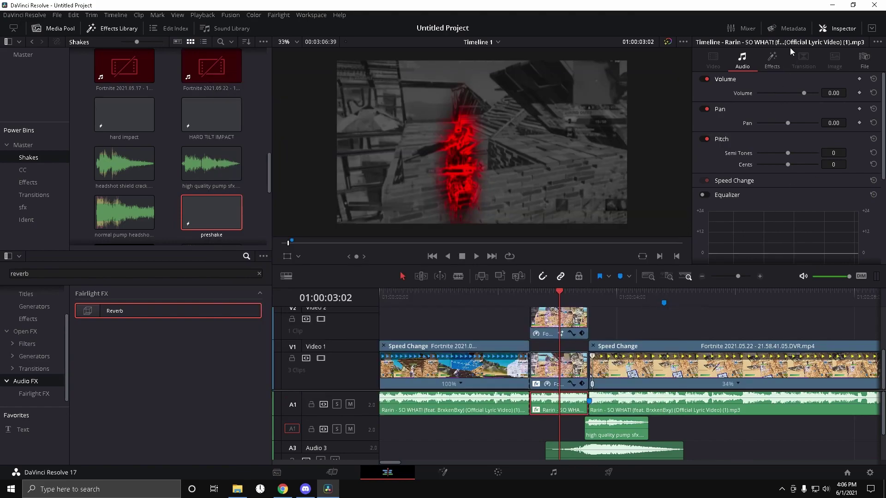
click(773, 61)
scroll(718, 172, down, 3)
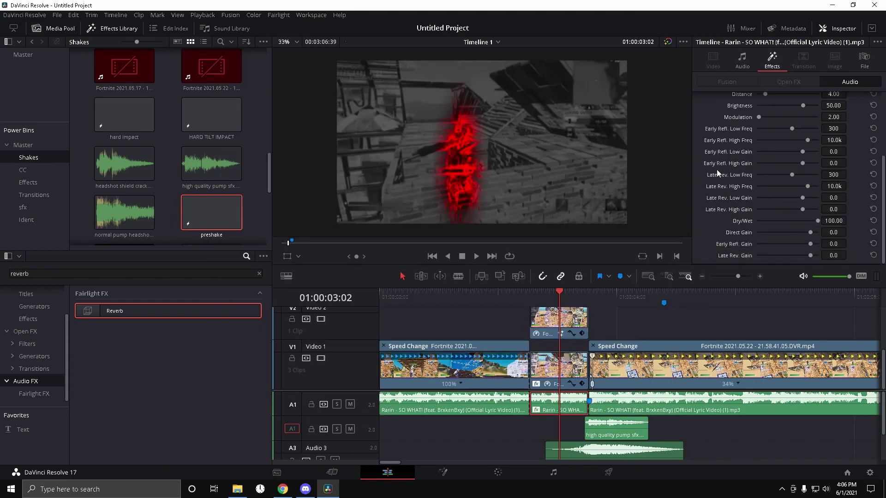
scroll(721, 191, up, 3)
scroll(720, 190, down, 3)
Shift the three sound effect clips down one audio track and move the reverb song section onto the freed A2 track
click(744, 276)
drag(743, 275, 744, 276)
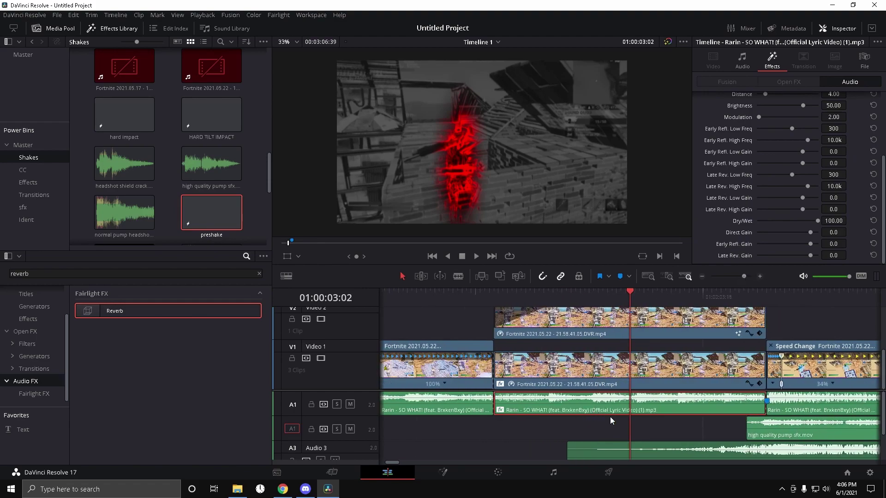
drag(728, 427, 787, 469)
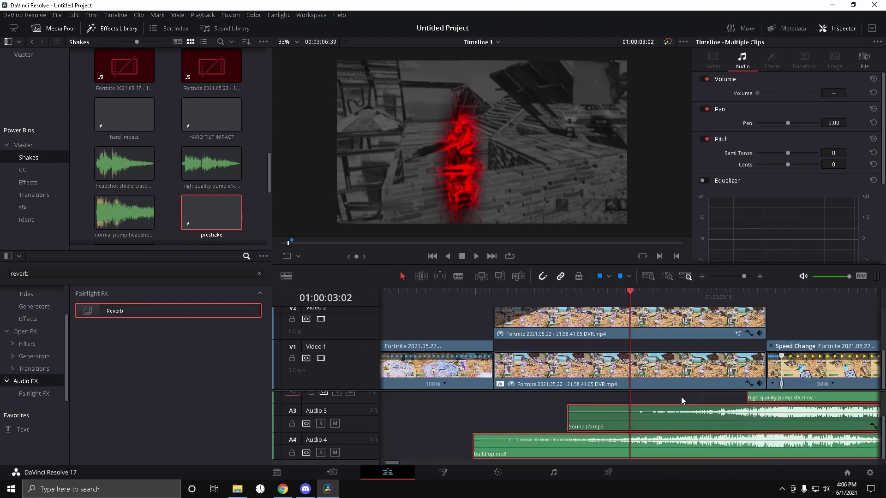
scroll(682, 399, up, 1)
drag(769, 430, 767, 439)
click(663, 413)
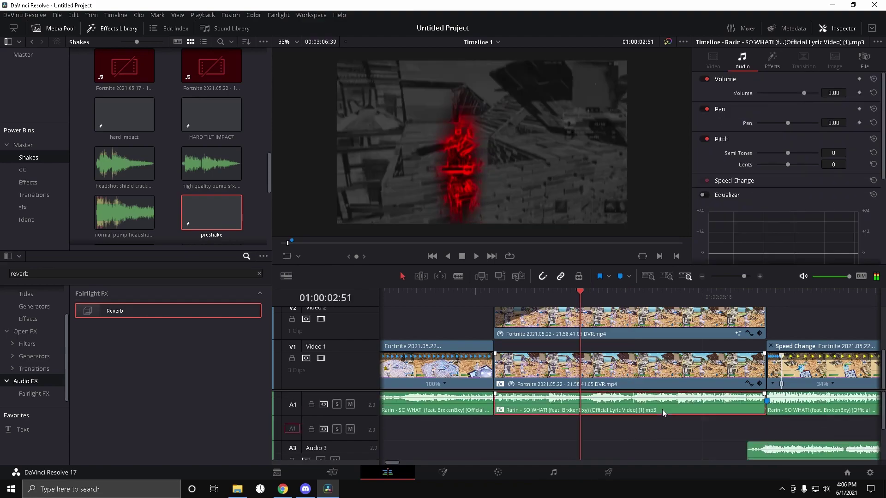
drag(663, 412, 663, 436)
Extend the first song section on A1 to 01:00:02:47 and fade it out across the overlap with the reverb section
drag(494, 408, 565, 409)
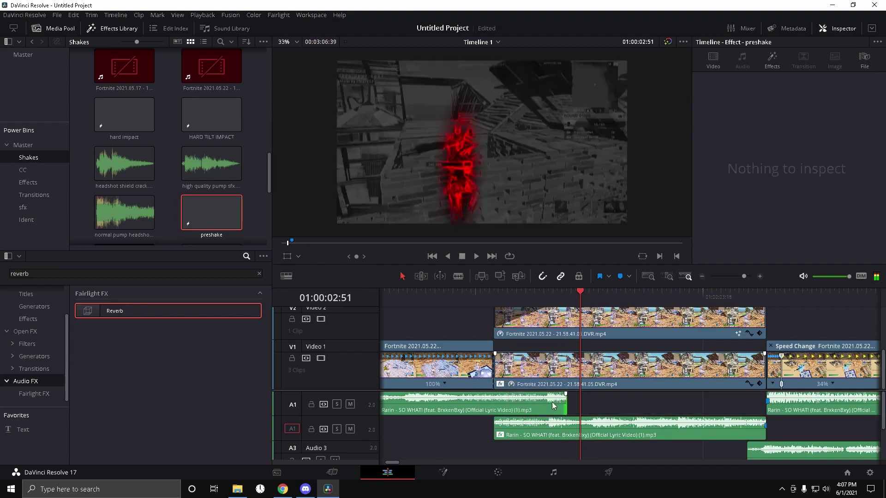
drag(582, 294, 561, 304)
drag(567, 409, 502, 395)
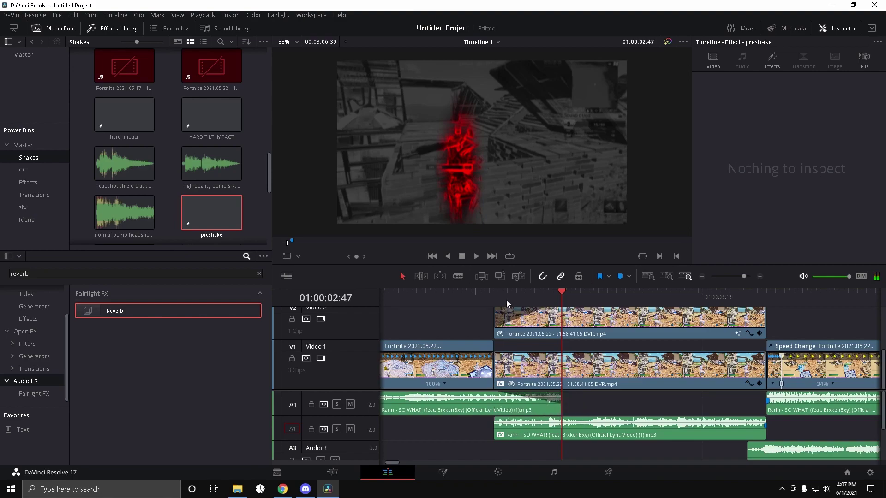
Fade in the reverb section on A2 until about 01:00:02:47 and play back the crossfade
drag(507, 304, 496, 304)
drag(497, 419, 563, 421)
key(space)
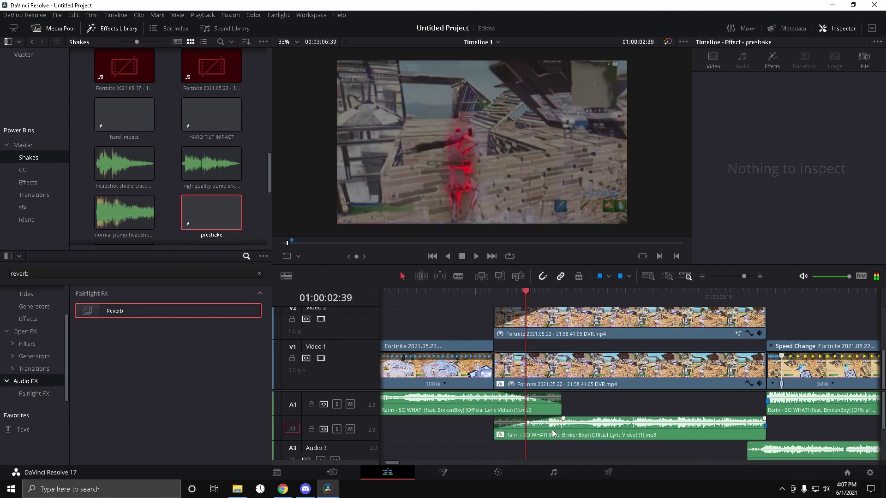
drag(554, 300, 486, 307)
key(space)
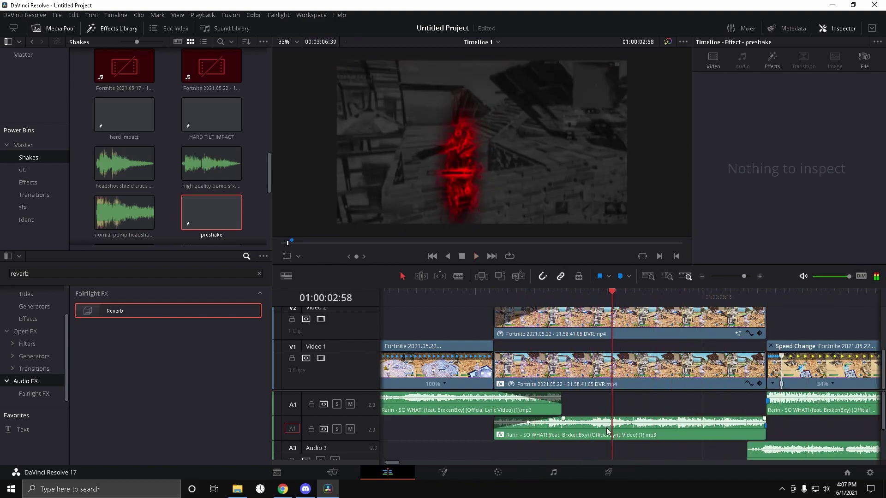
Set the Reverb Dry/Wet of the A2 song section to 74.05, checking the sound by playback
click(607, 433)
click(766, 65)
scroll(725, 176, down, 3)
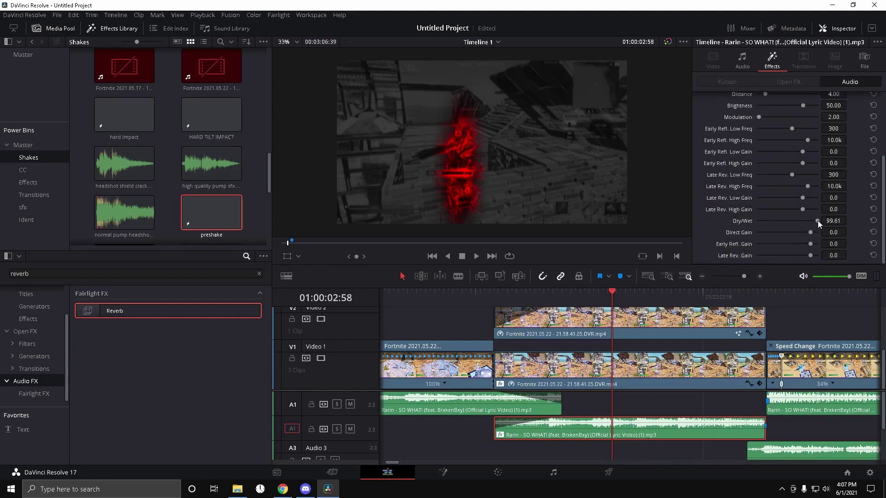
key(space)
drag(758, 221, 788, 223)
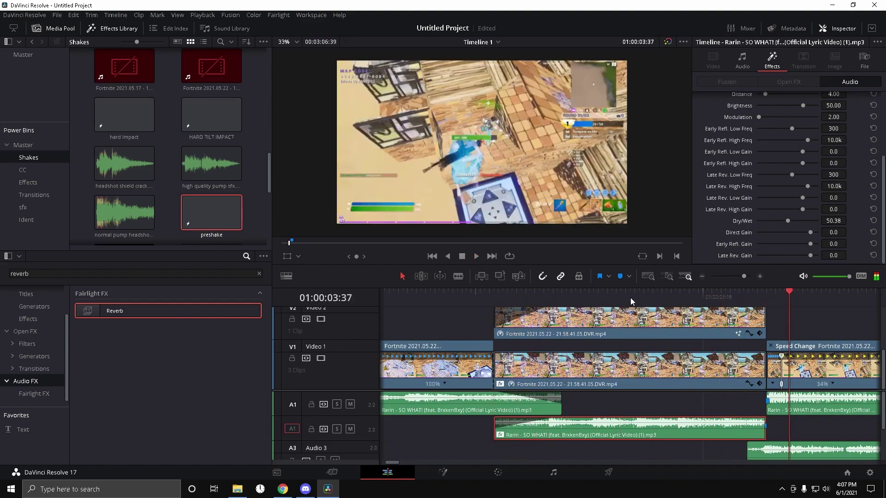
drag(788, 221, 801, 223)
key(space)
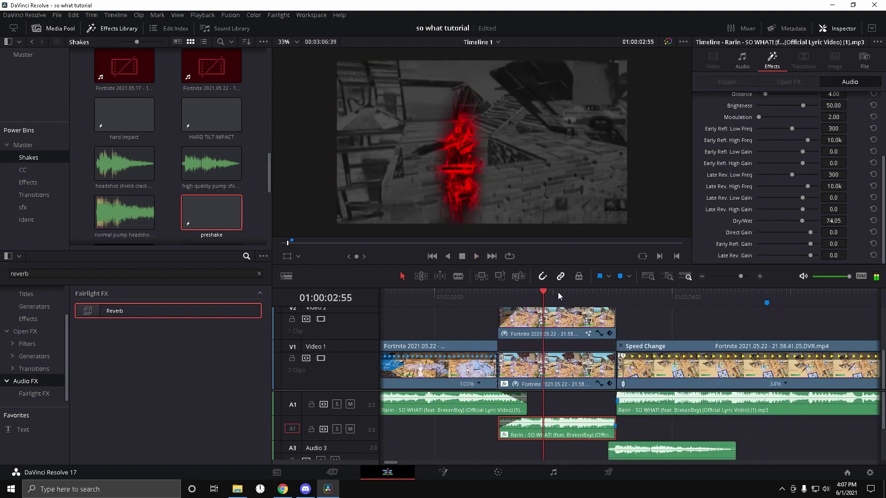
drag(557, 292, 494, 301)
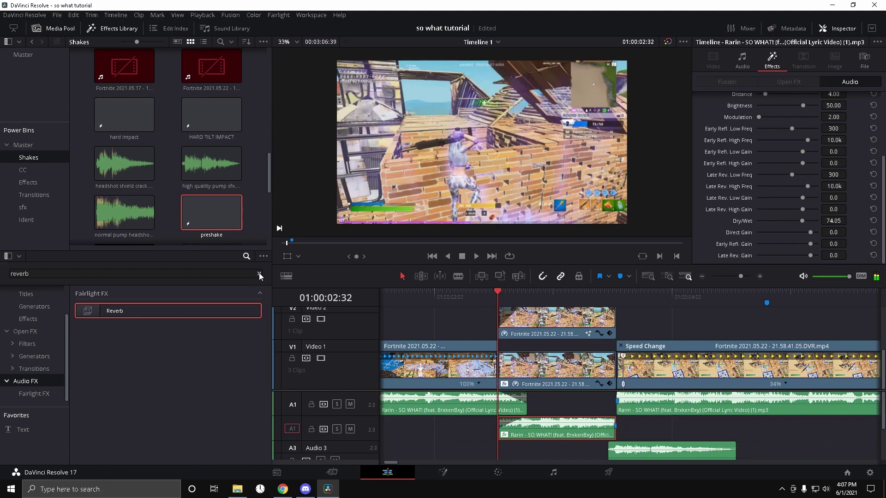
Place the CRAZY HARD IMPACT preset from the Shakes bin on Video 2, starting at 01:00:03:32
click(614, 301)
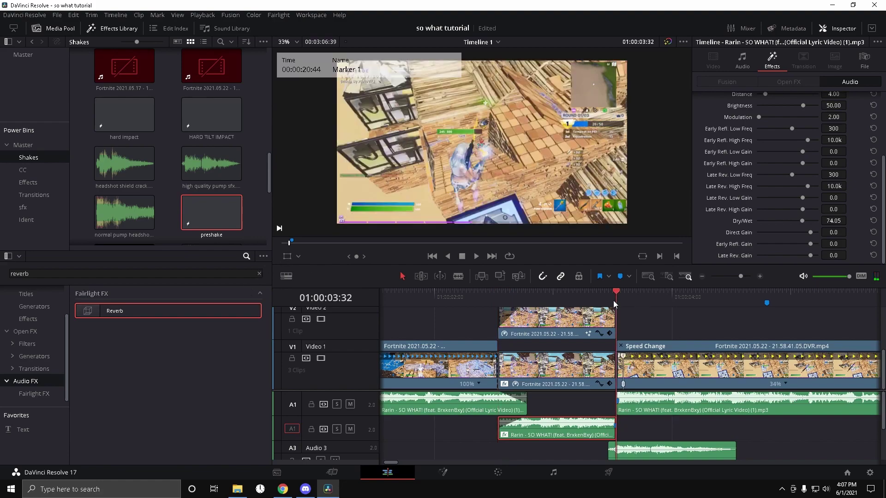
drag(740, 277, 741, 276)
scroll(682, 343, up, 2)
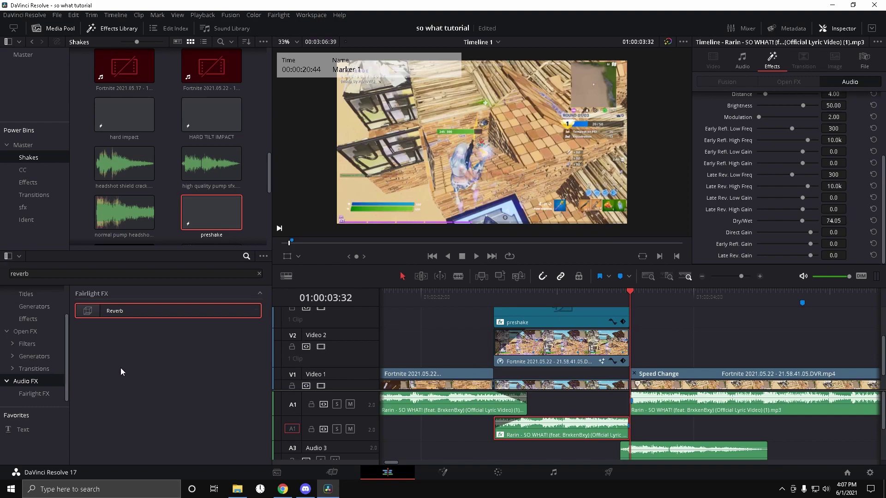
scroll(173, 175, up, 5)
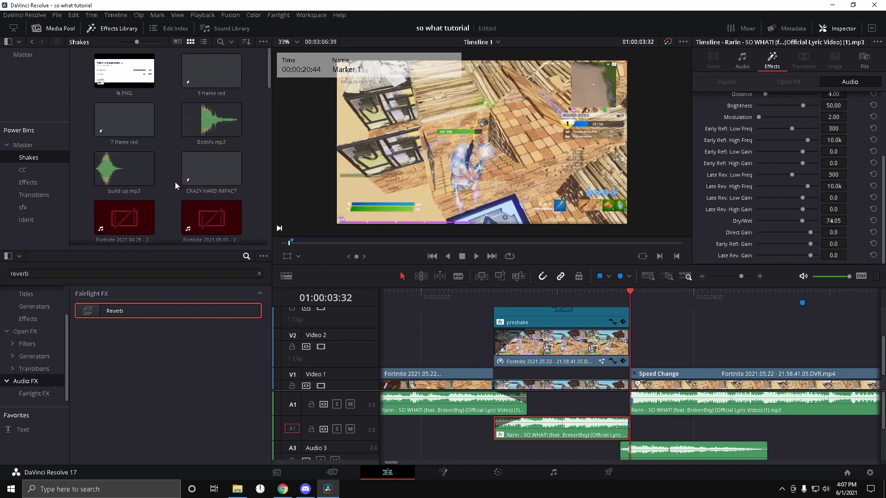
drag(232, 174, 671, 343)
drag(741, 276, 738, 278)
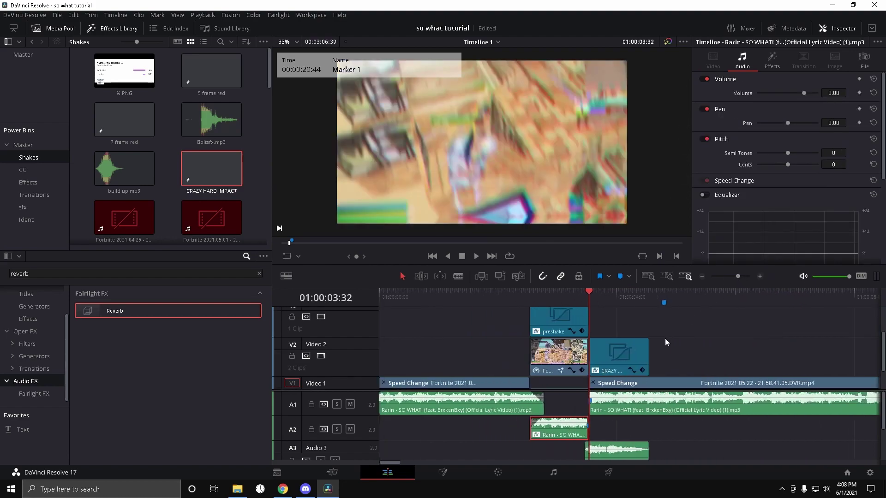
Split the Video 1 gameplay clip at 01:00:04:32 and delete the part after the cut
key(shift+Right)
scroll(660, 353, down, 2)
click(692, 361)
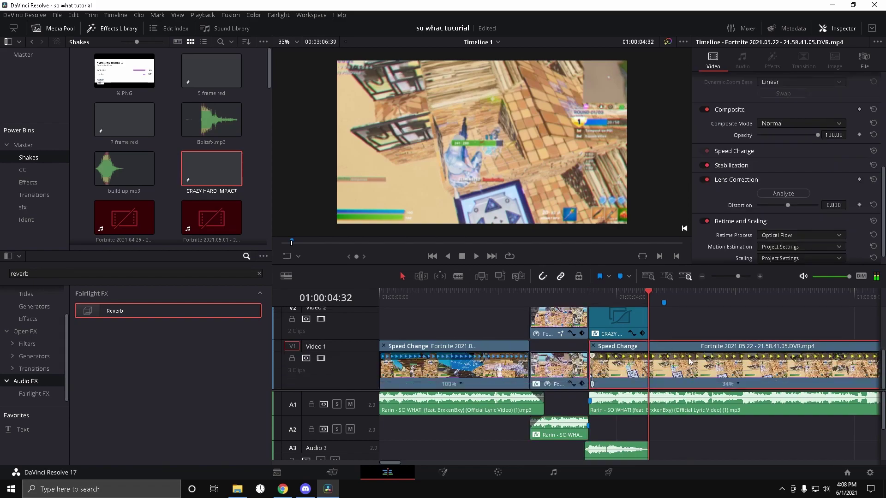
key(ctrl+b)
click(721, 365)
key(BackSpace)
Play back the CRAZY HARD IMPACT shake from the cut and return the playhead to 01:00:03:32
drag(648, 295, 586, 306)
key(space)
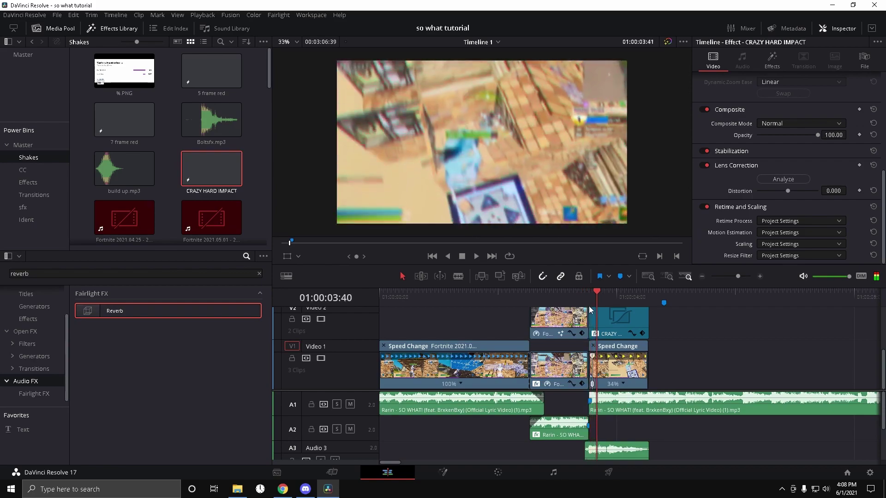
key(space)
drag(738, 276, 742, 276)
drag(622, 295, 538, 309)
Add hard flicker on kill from the Effects bin to Video 3 above CRAZY HARD IMPACT and match that clip's end
scroll(563, 310, up, 2)
click(705, 361)
drag(704, 361, 703, 360)
click(39, 182)
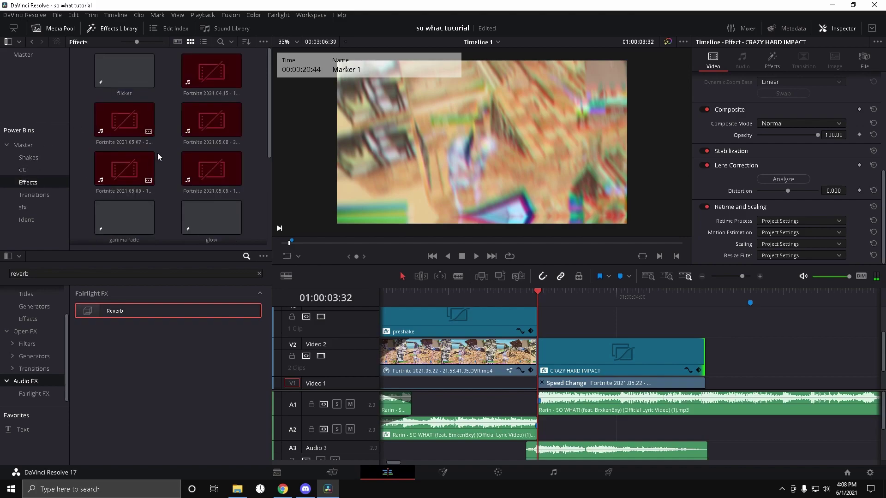
scroll(157, 155, down, 3)
drag(119, 150, 559, 337)
drag(679, 323, 704, 323)
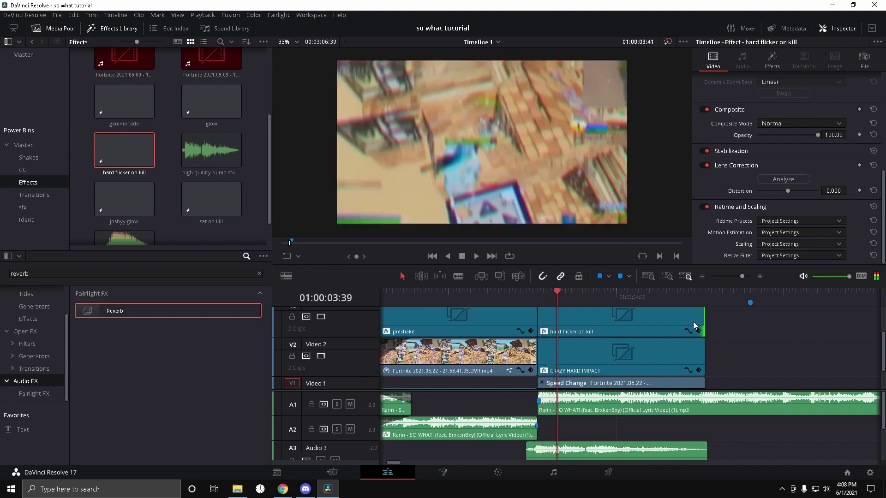
drag(574, 297, 538, 300)
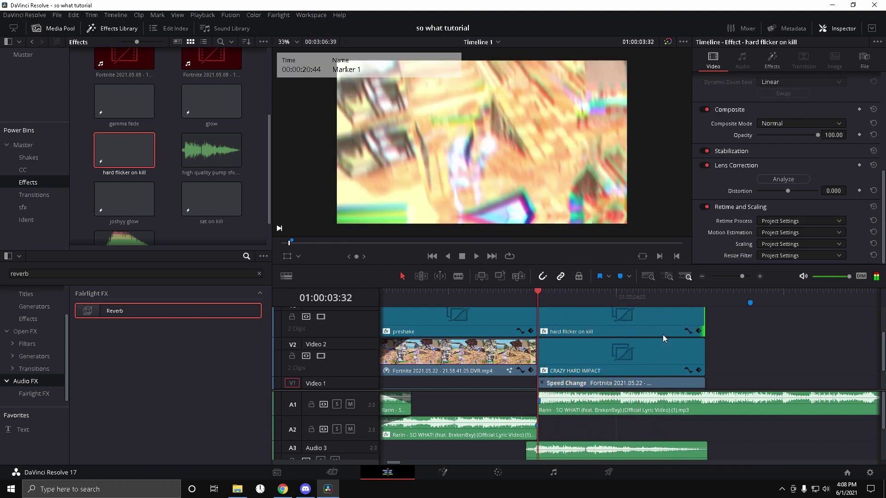
Search Open FX for hue and apply S_HueSatBright to the hard flicker on kill clip
scroll(732, 350, up, 3)
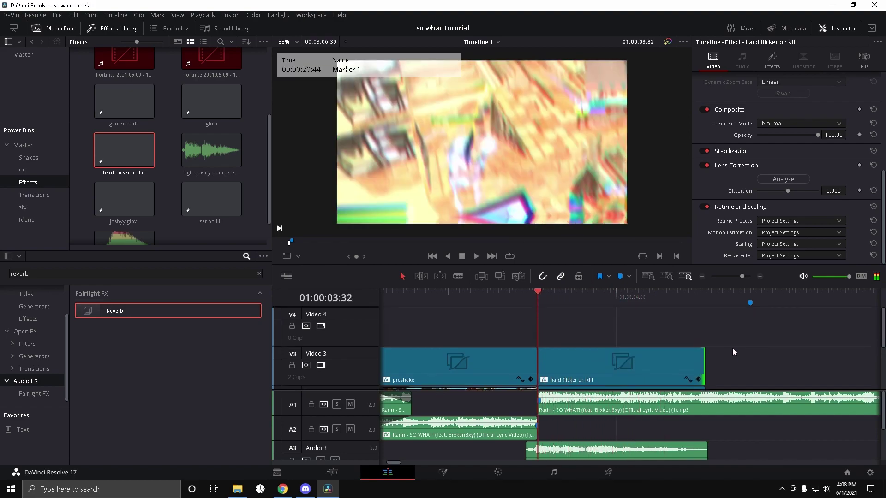
click(260, 273)
text(hue)
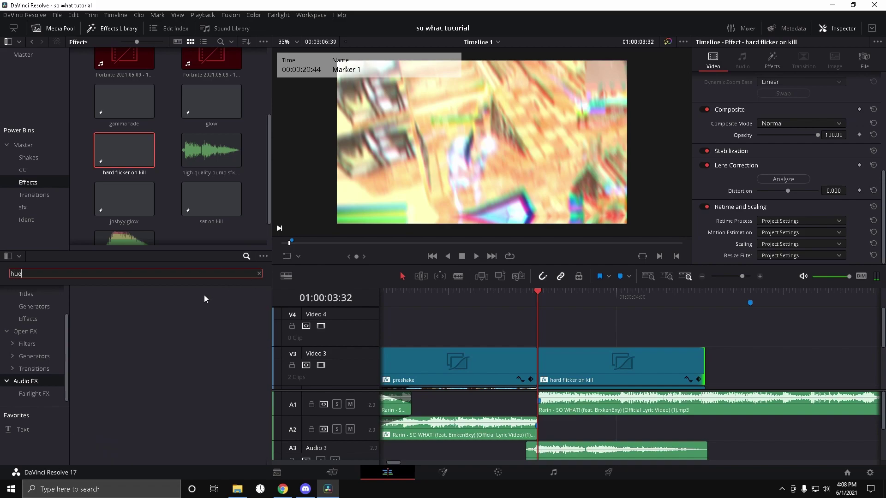
click(24, 332)
drag(125, 310, 568, 375)
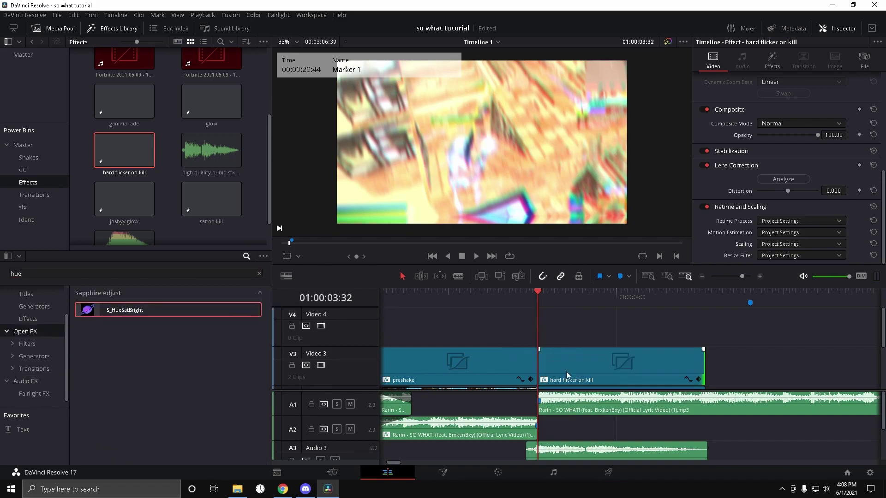
Keyframe S_HueSatBright at the start of hard flicker on kill with saturation 0 and brightness 1.202, and go to 01:00:03:51
click(584, 364)
click(775, 64)
scroll(643, 202, down, 1)
scroll(643, 202, up, 1)
scroll(771, 180, down, 3)
click(737, 257)
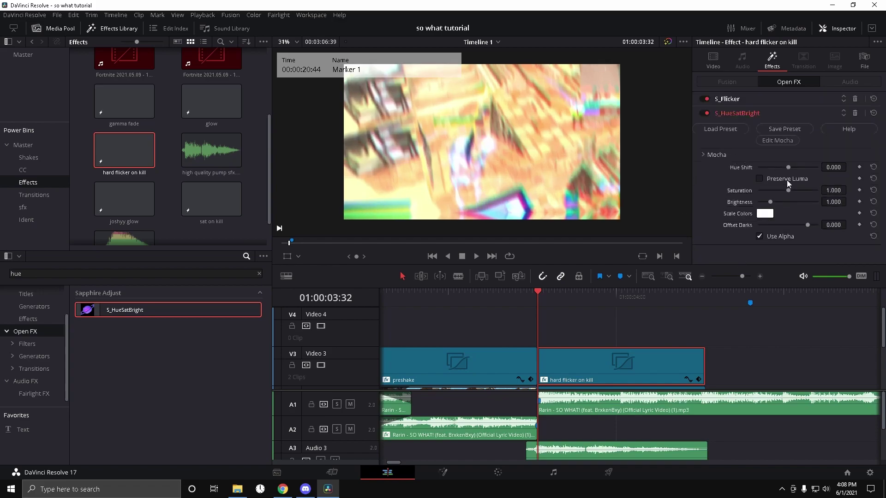
drag(788, 191, 772, 203)
drag(544, 297, 592, 304)
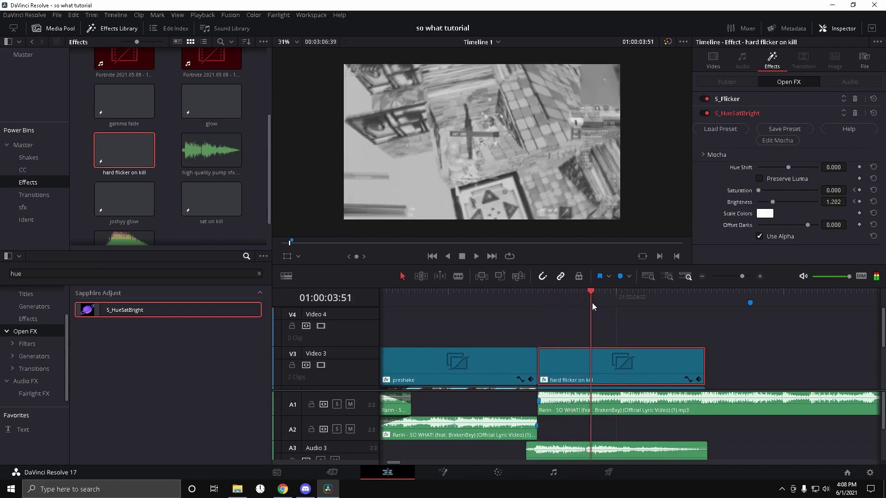